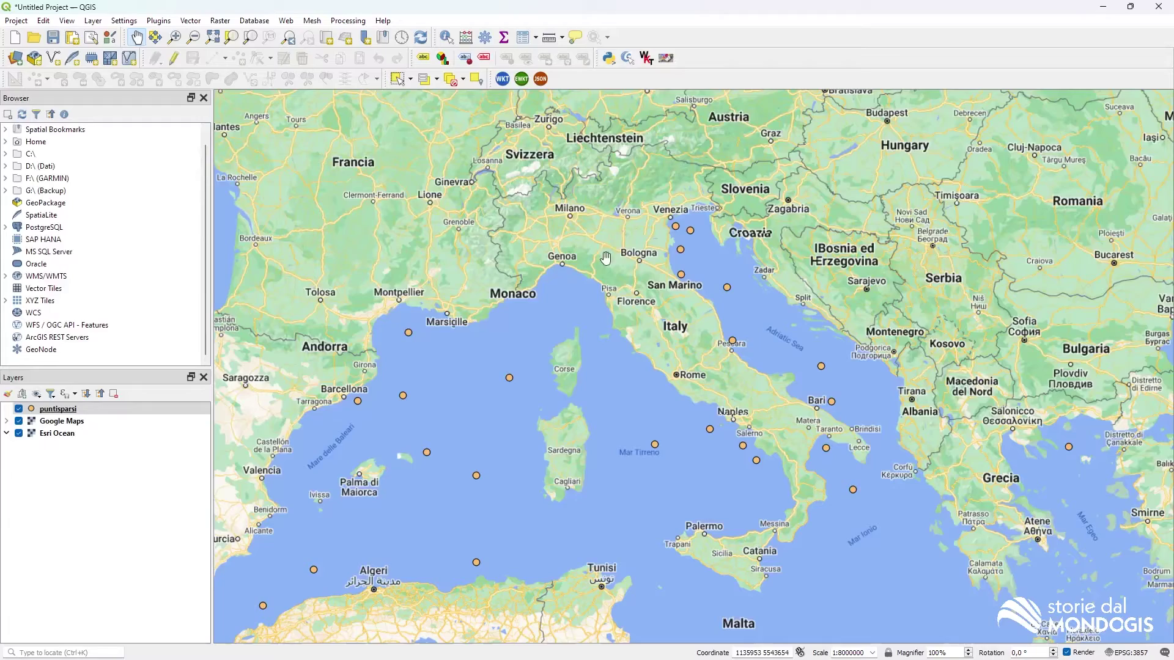
# Step: Toggle the status bar between map extents and coordinates while panning the map north
pyautogui.click(800, 651)
pyautogui.moveTo(530, 200); pyautogui.dragTo(571, 254)
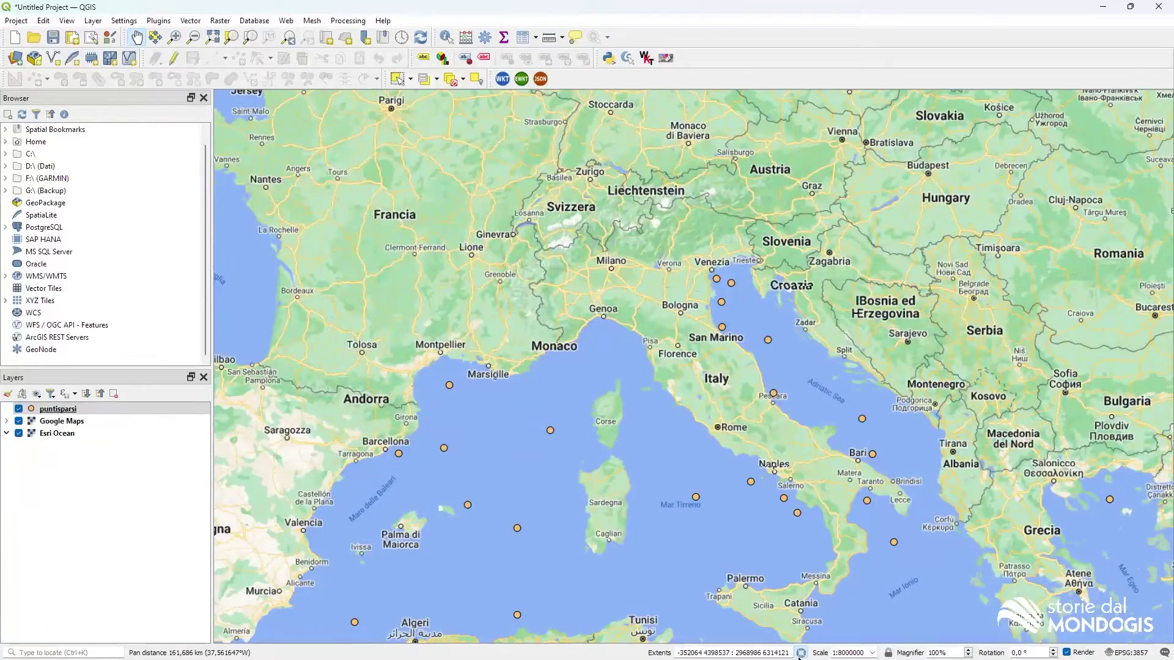
pyautogui.click(800, 652)
pyautogui.moveTo(863, 512); pyautogui.dragTo(850, 602)
# Step: Zoom to 1:100000, pan along the Venetian lagoon shore, then zoom out to 1:200000
pyautogui.click(872, 653)
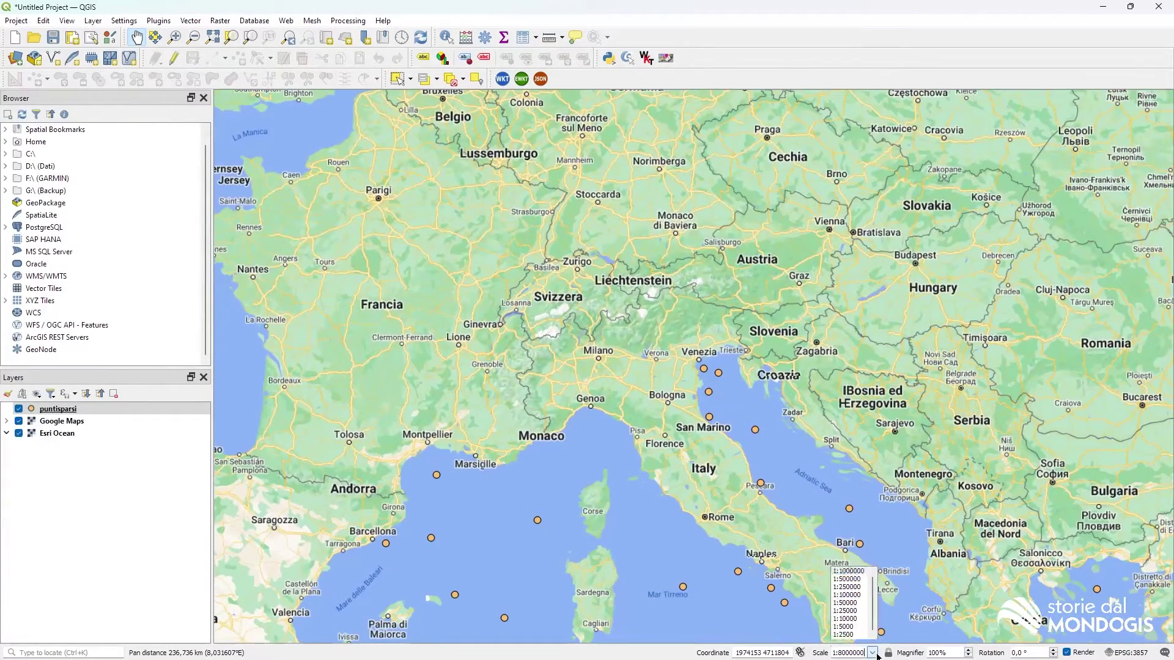
pyautogui.click(860, 593)
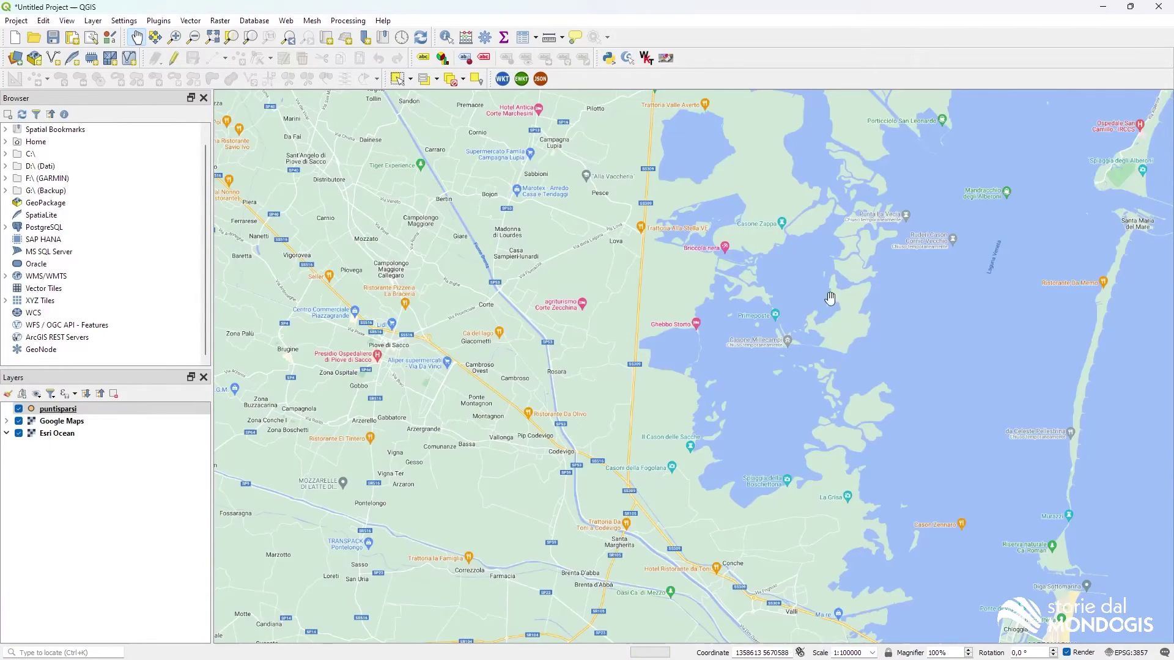
pyautogui.moveTo(830, 299); pyautogui.dragTo(747, 505)
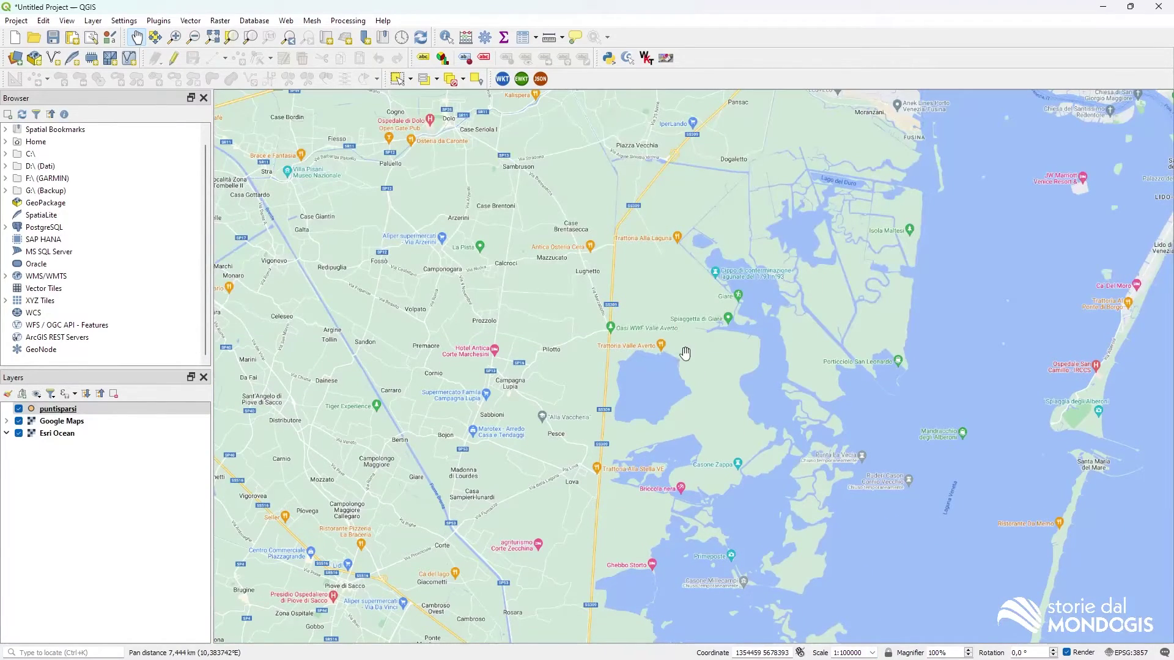
pyautogui.scroll(-1, 646, 353)
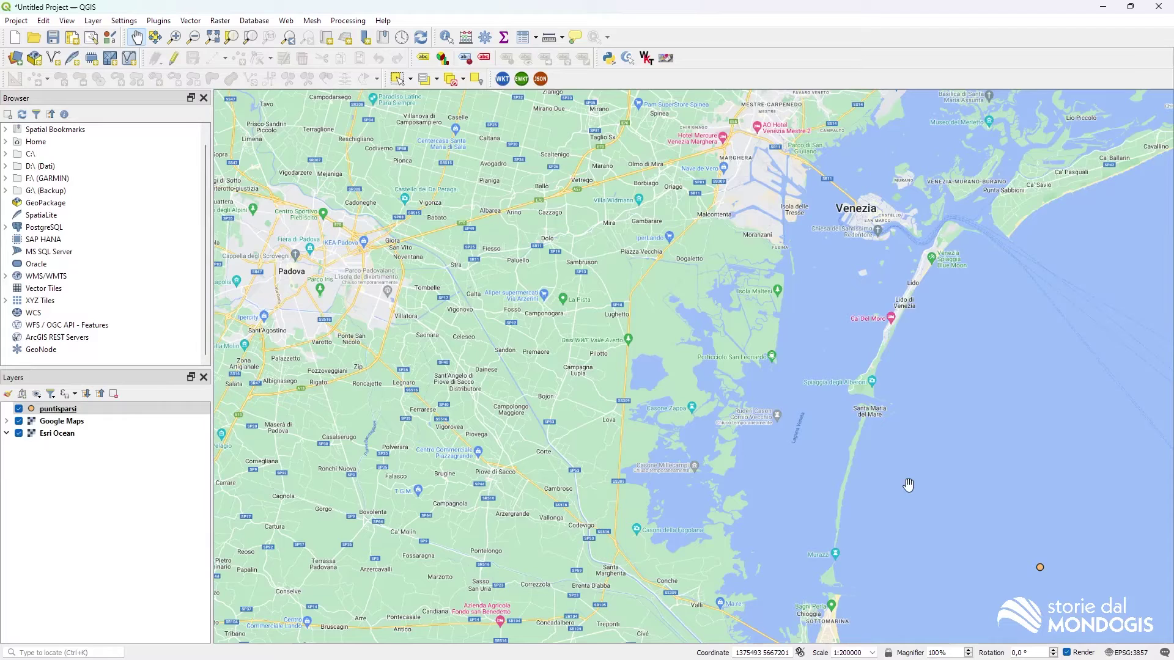
# Step: Zoom out, zoom back in to about 1:19200000 and centre the map on the Mediterranean points
pyautogui.scroll(-11, 752, 380)
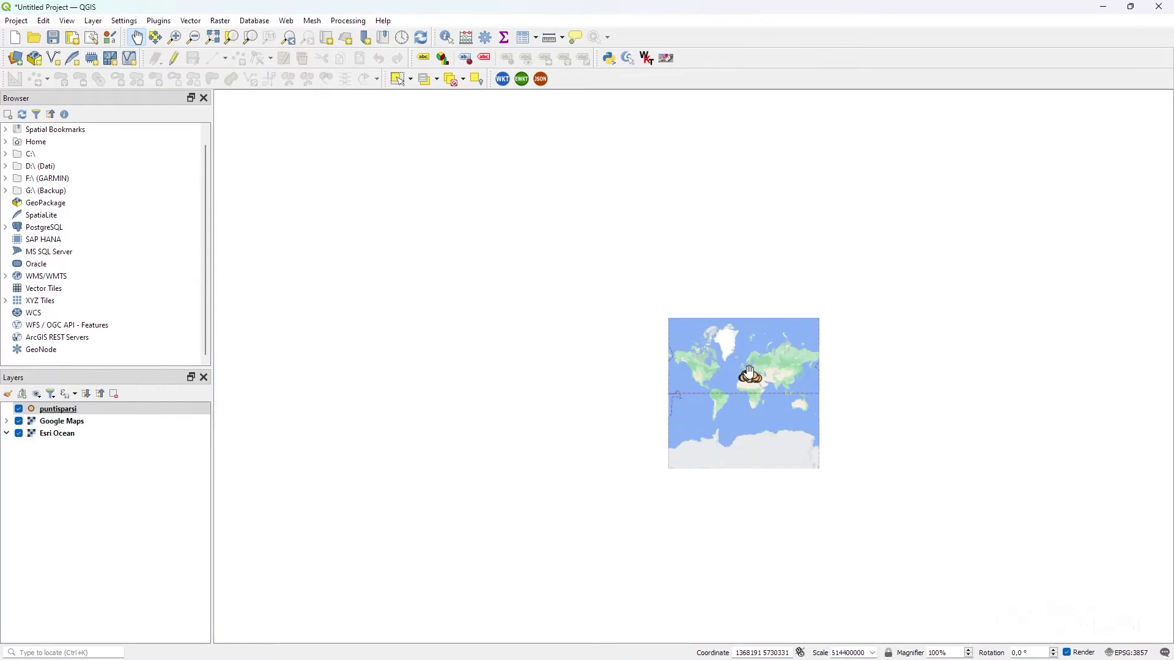
pyautogui.scroll(2, 775, 415)
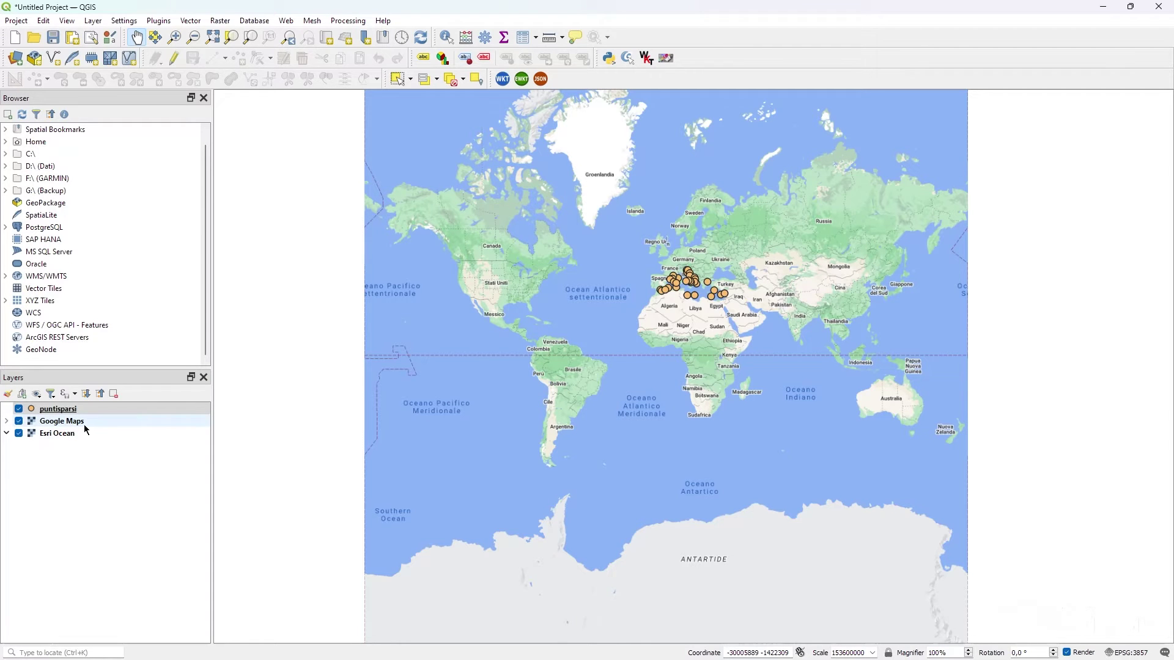
pyautogui.scroll(3, 673, 281)
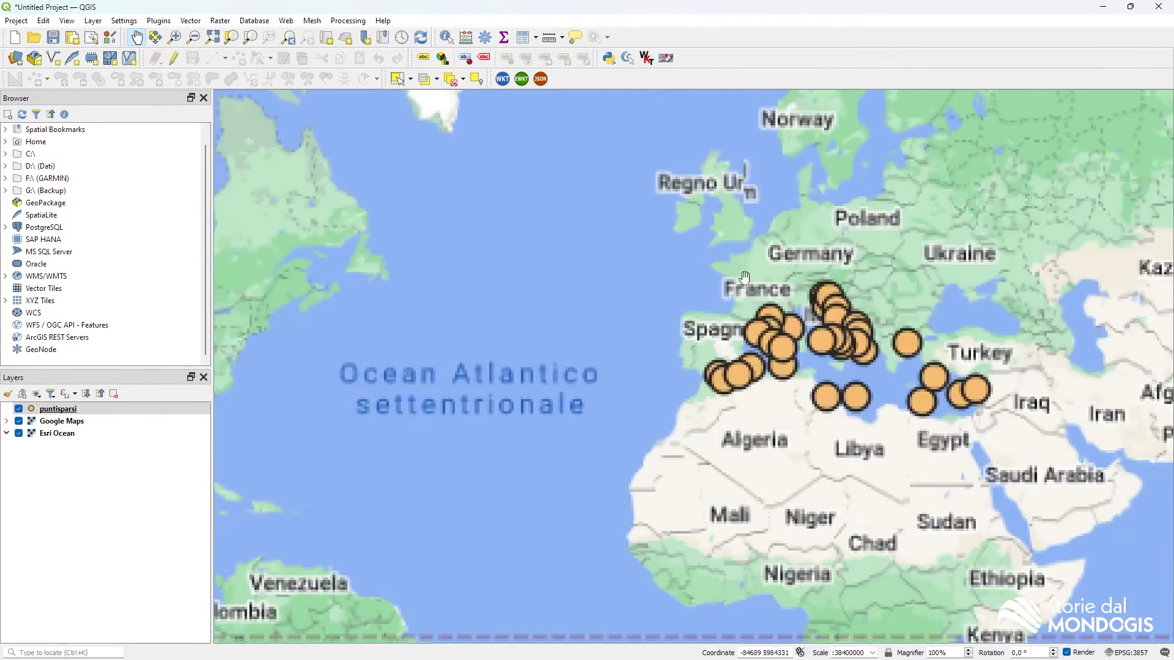
pyautogui.moveTo(913, 371); pyautogui.dragTo(743, 351)
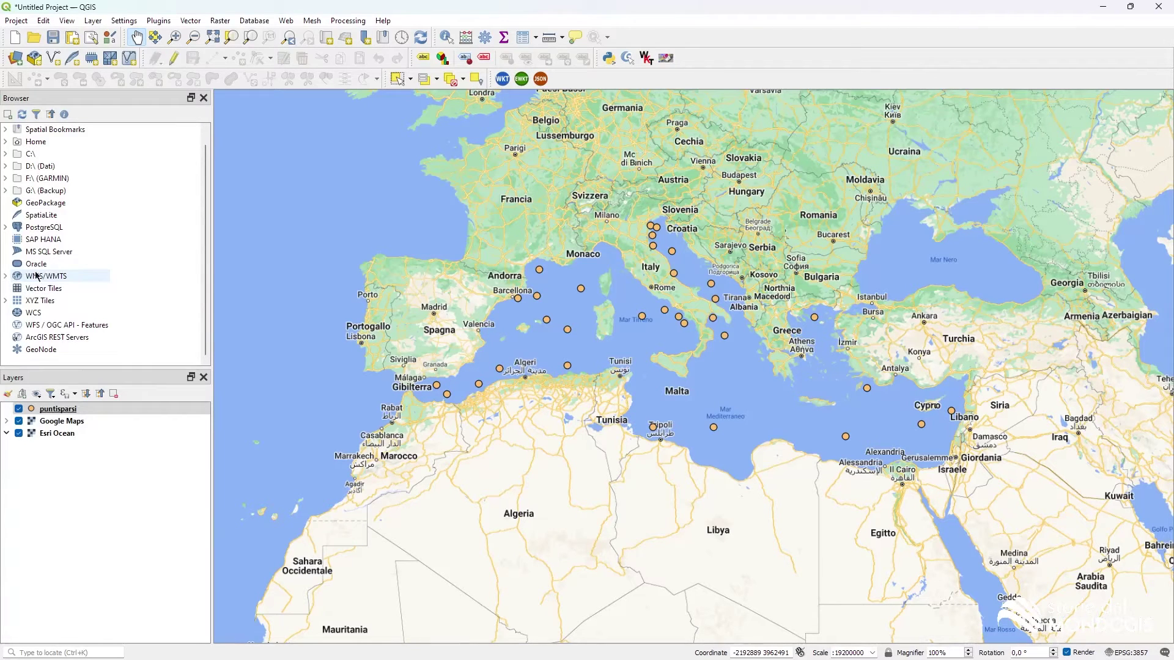
pyautogui.doubleClick(77, 299)
pyautogui.scroll(-4, 78, 299)
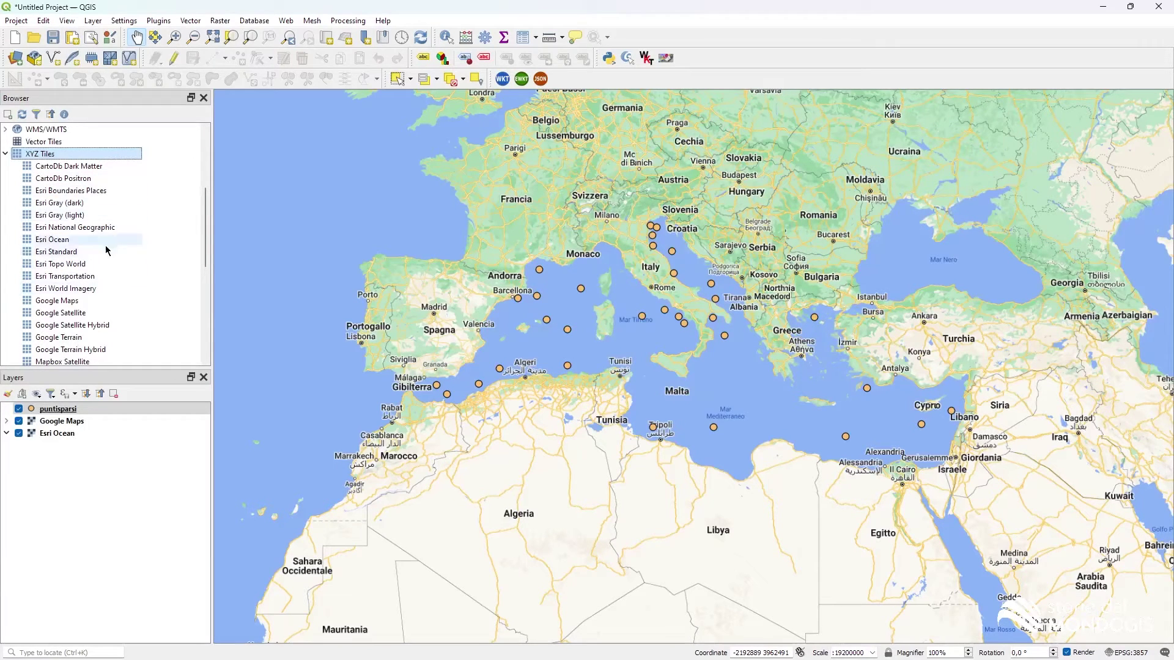
pyautogui.scroll(-2, 94, 289)
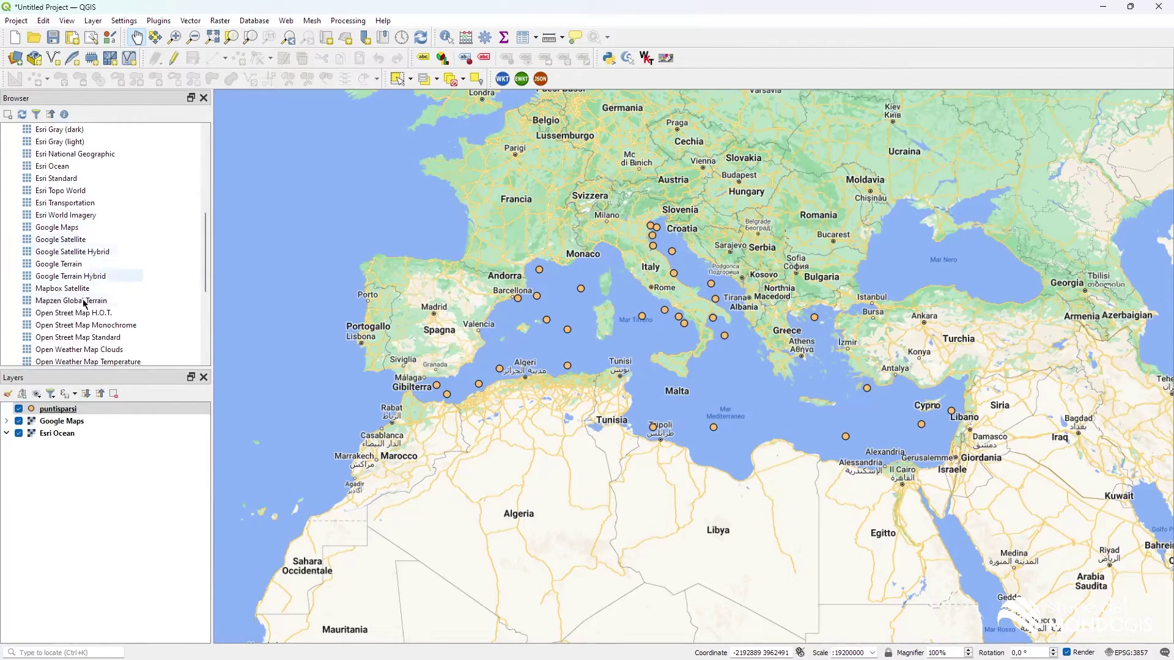
pyautogui.scroll(-2, 93, 291)
pyautogui.scroll(7, 93, 284)
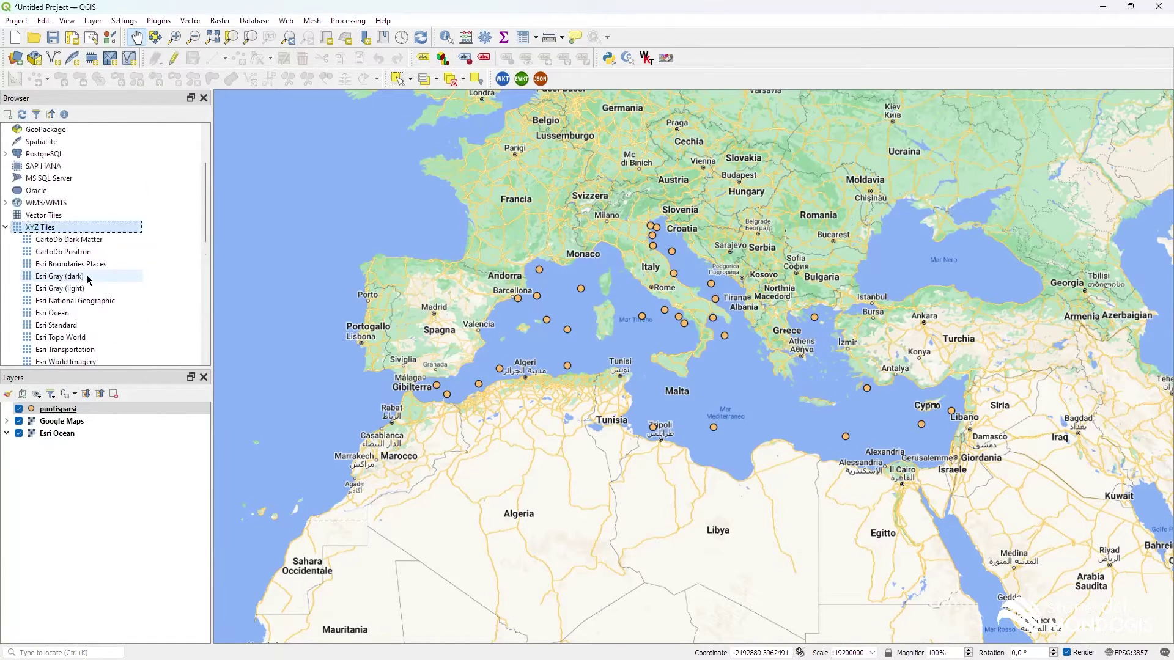
pyautogui.doubleClick(77, 228)
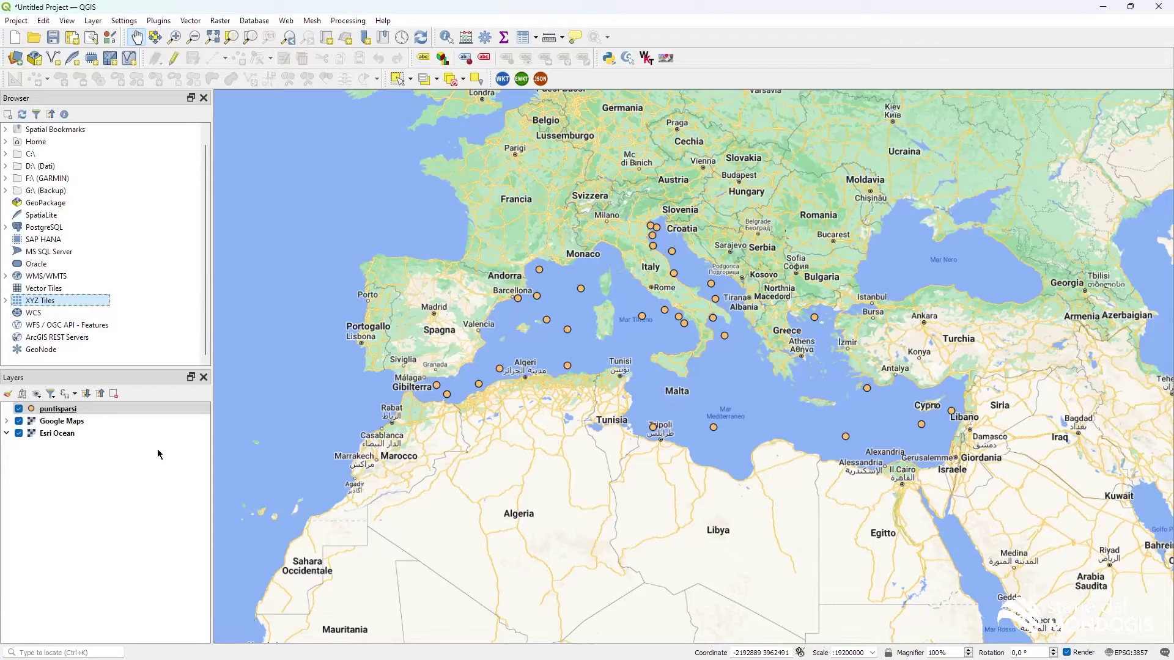
pyautogui.click(19, 434)
pyautogui.click(19, 422)
pyautogui.click(19, 409)
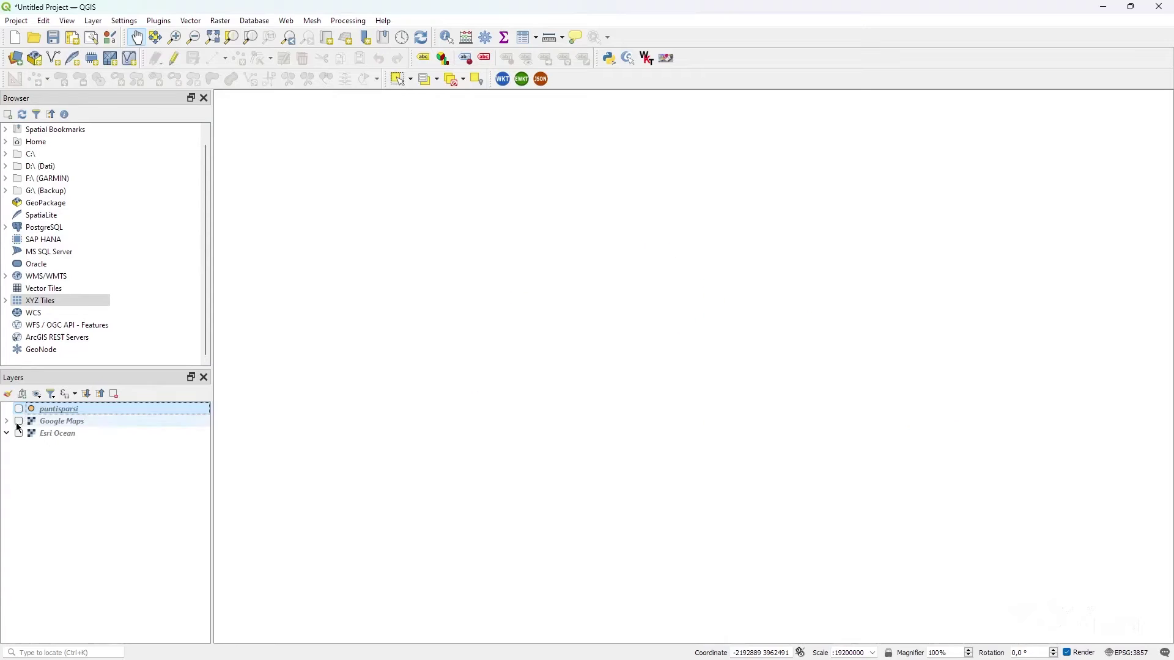
pyautogui.click(19, 421)
pyautogui.click(19, 433)
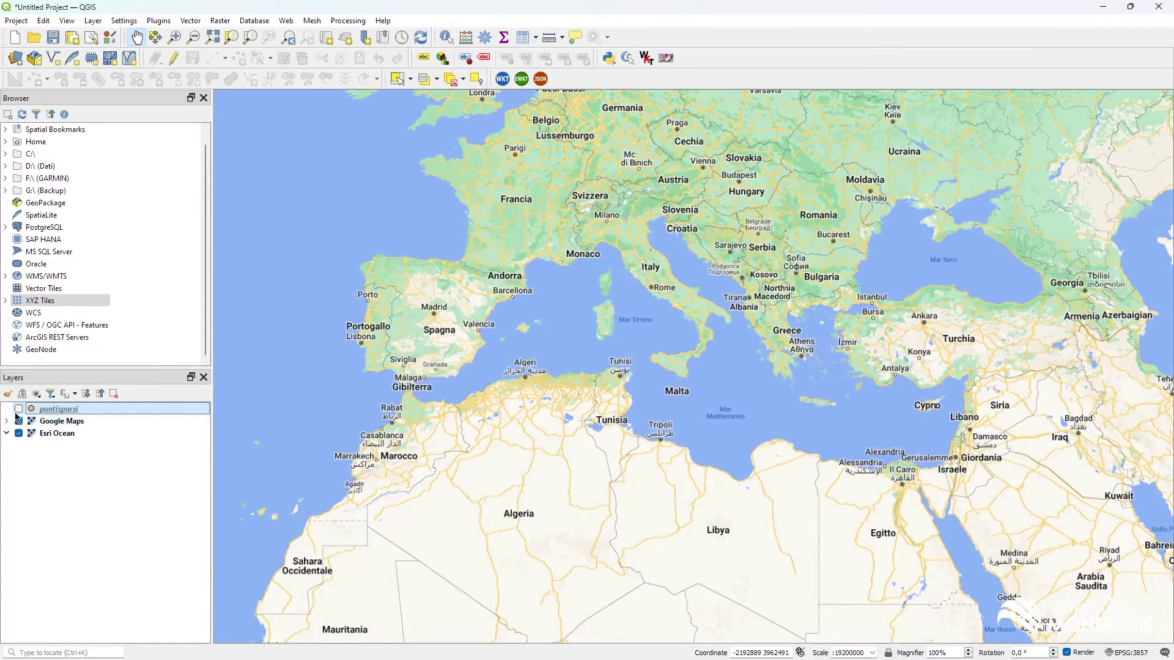
pyautogui.click(19, 409)
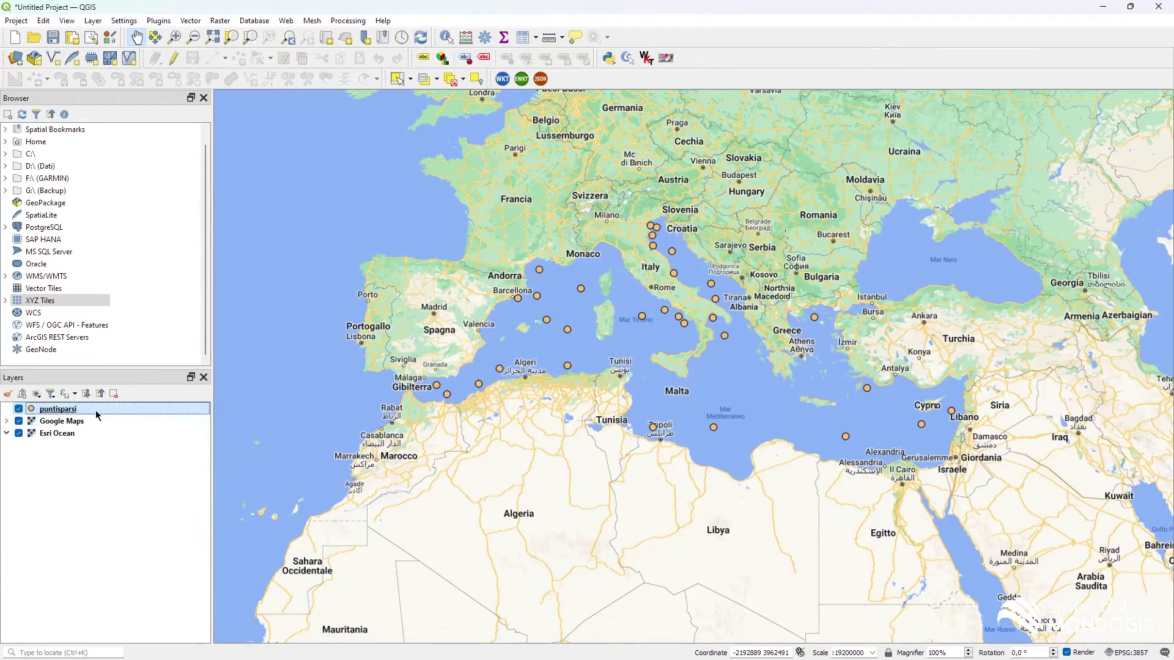
pyautogui.moveTo(97, 415)
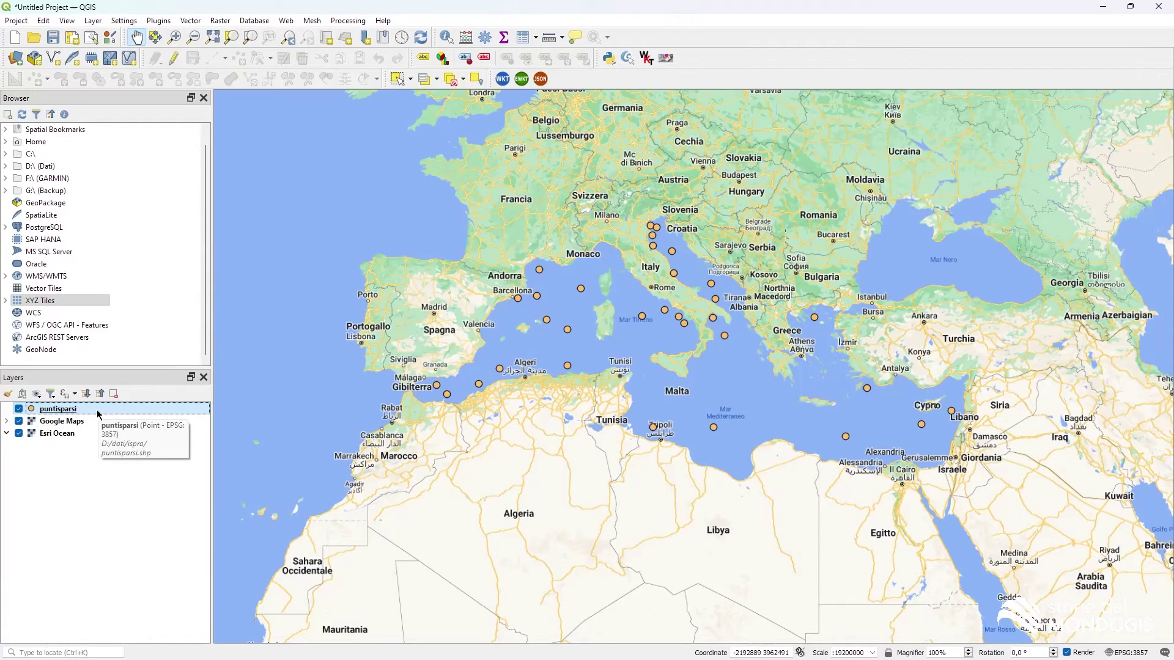
pyautogui.rightClick(98, 413)
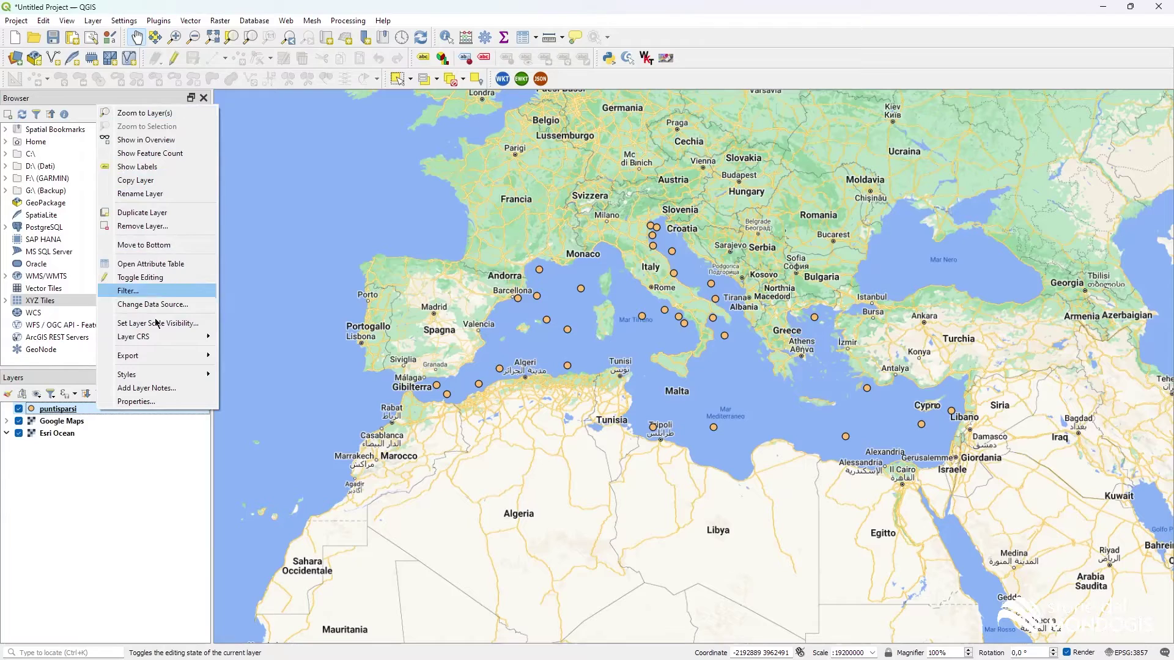
pyautogui.click(208, 277)
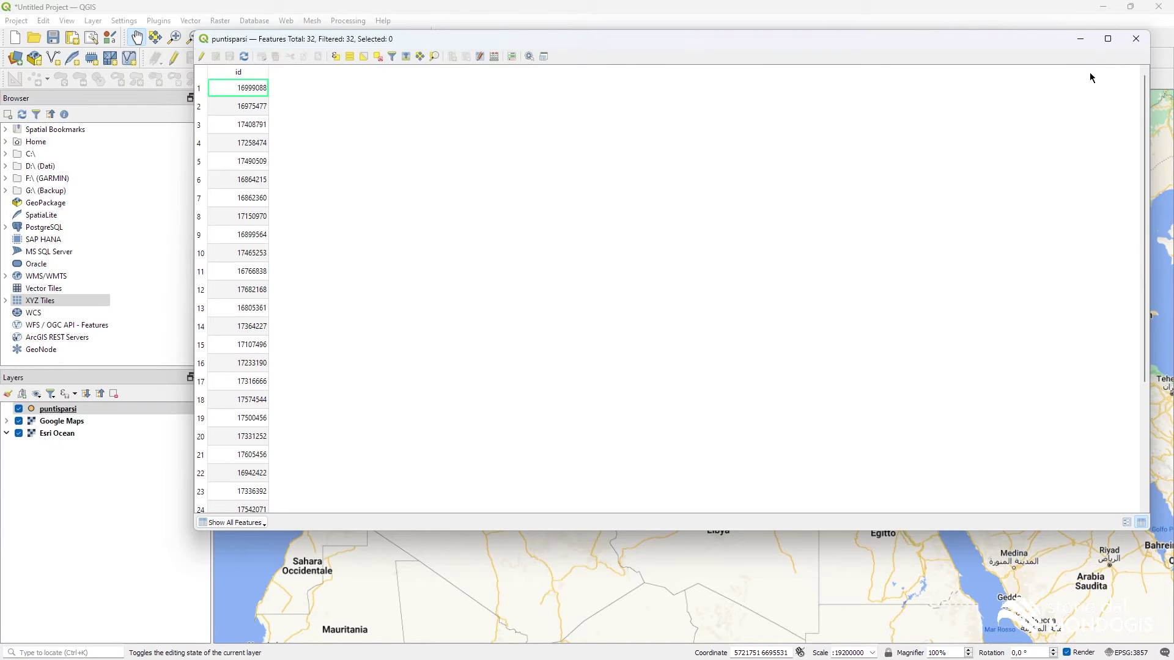
pyautogui.click(1136, 39)
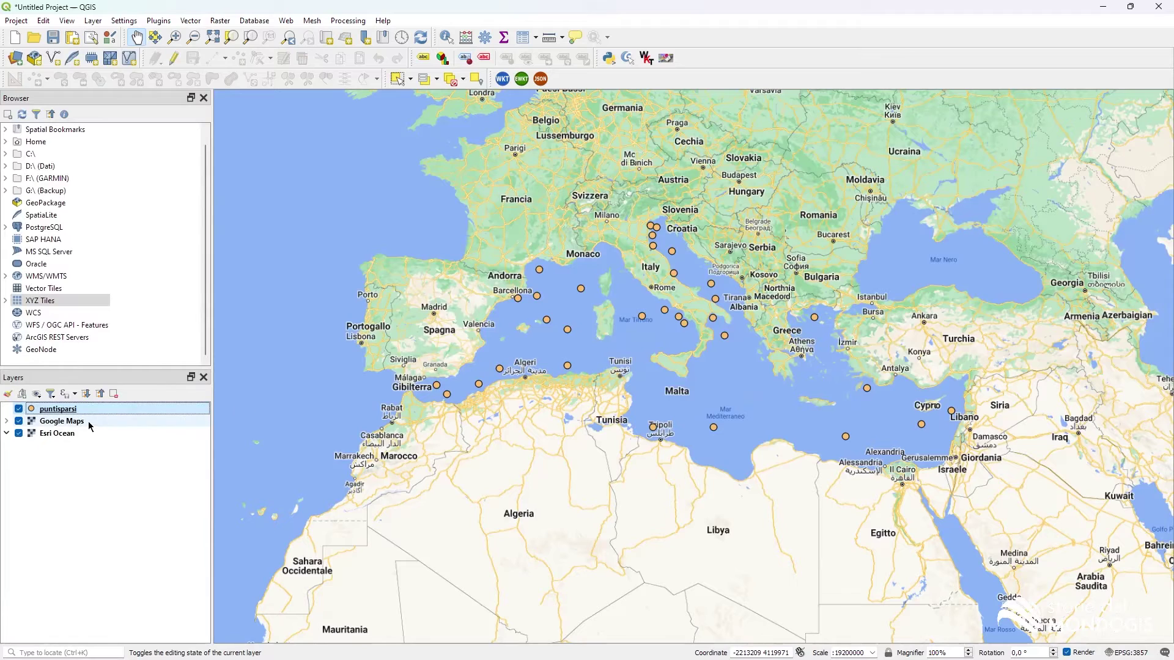
# Step: Move the Google Maps layer to the top of the Layers panel and hide it
pyautogui.moveTo(73, 420); pyautogui.dragTo(119, 430)
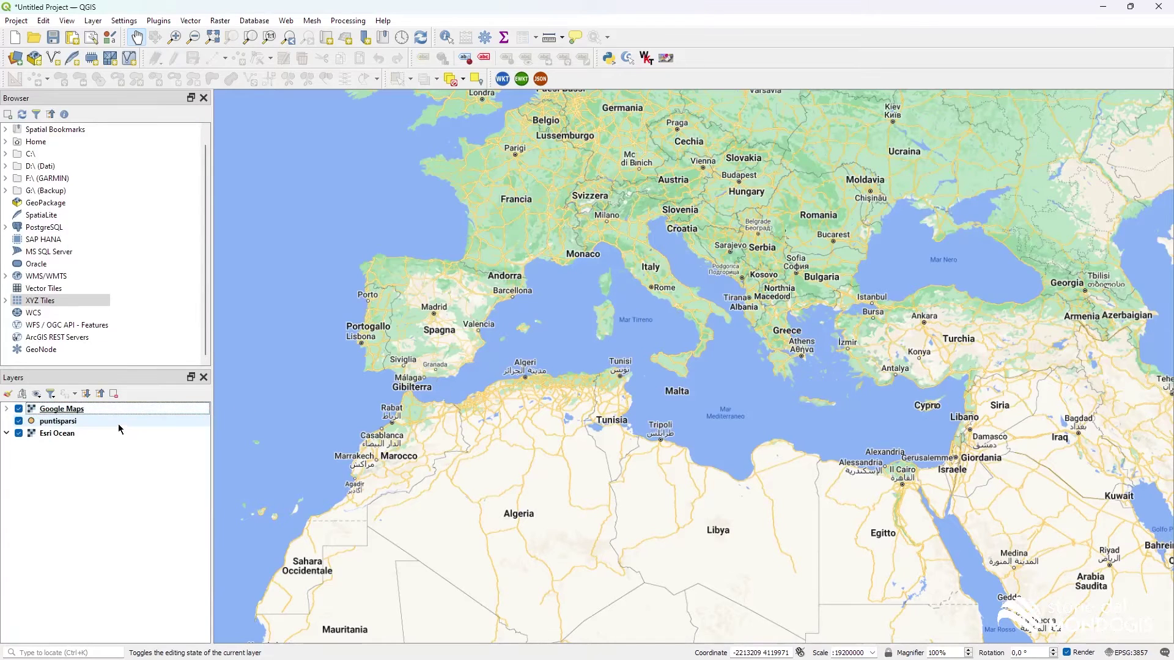
pyautogui.click(18, 409)
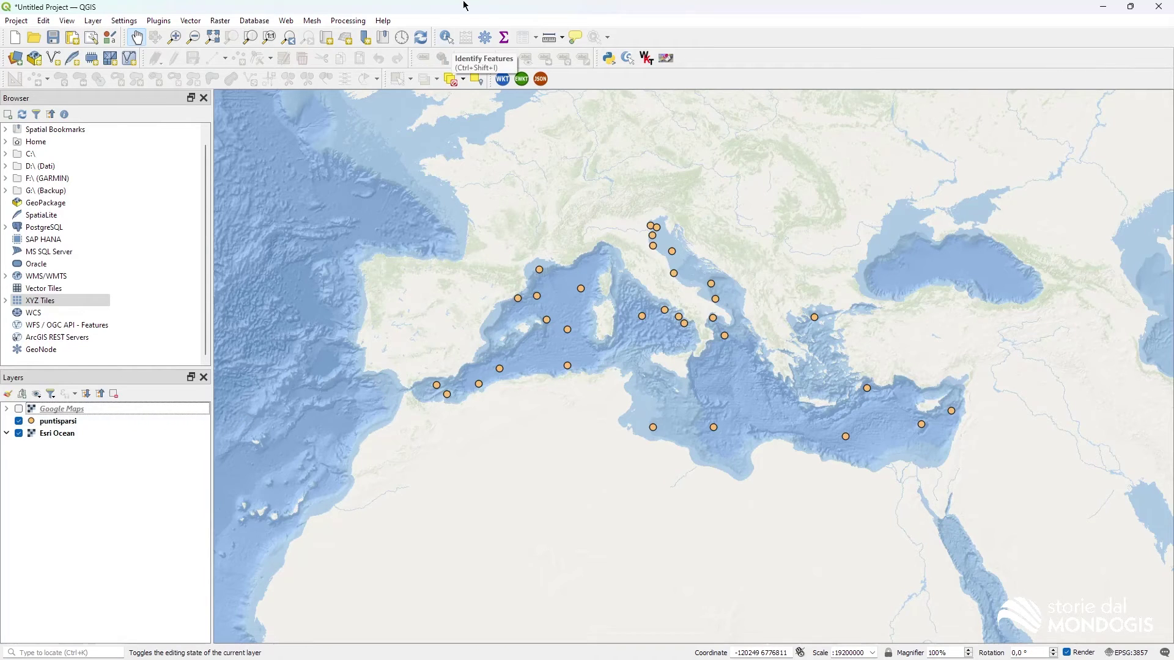
# Step: Identify points over northern and central Italy, then the single Adriatic point with id 17150970
pyautogui.click(445, 38)
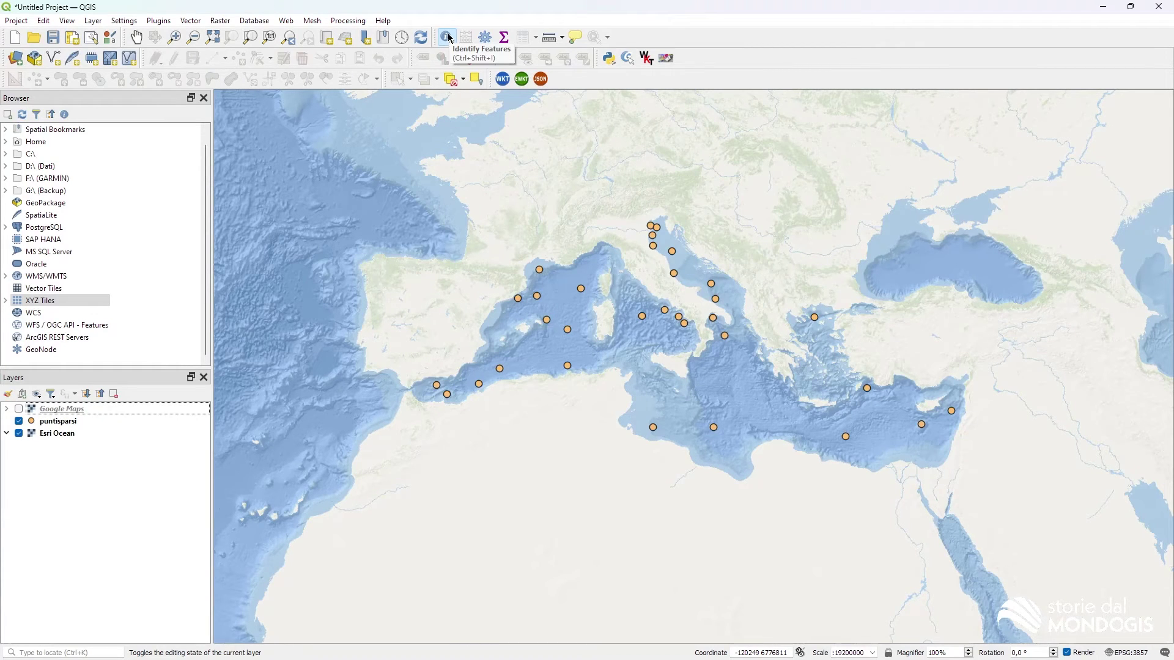
pyautogui.moveTo(627, 212); pyautogui.dragTo(732, 281)
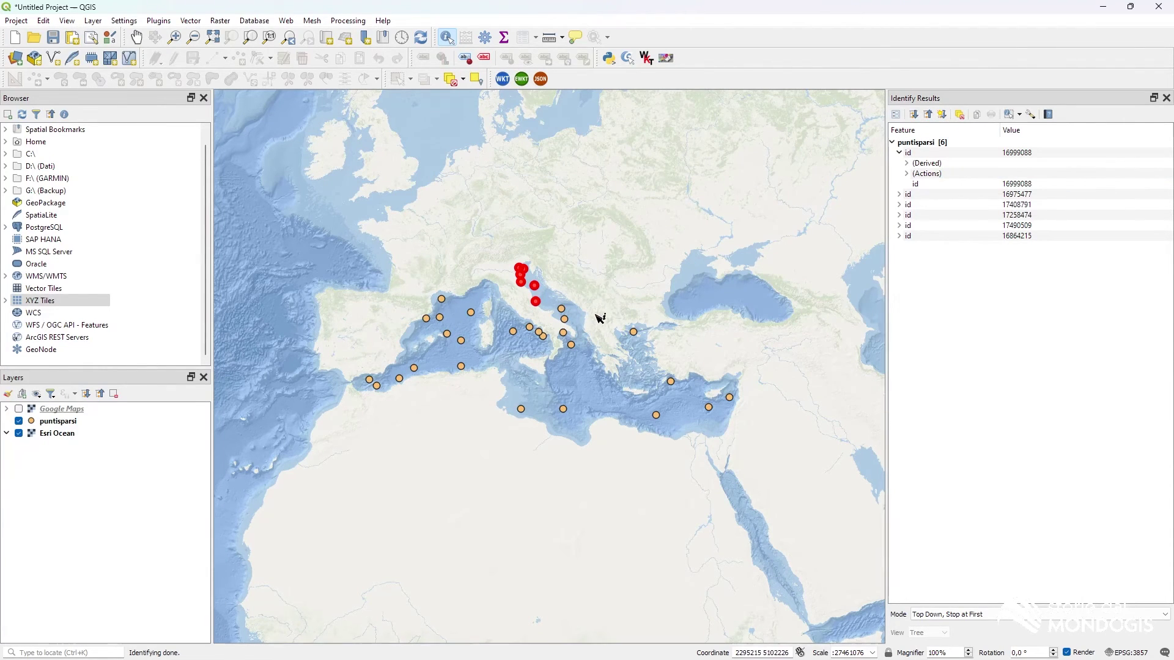
pyautogui.moveTo(480, 245); pyautogui.dragTo(619, 377)
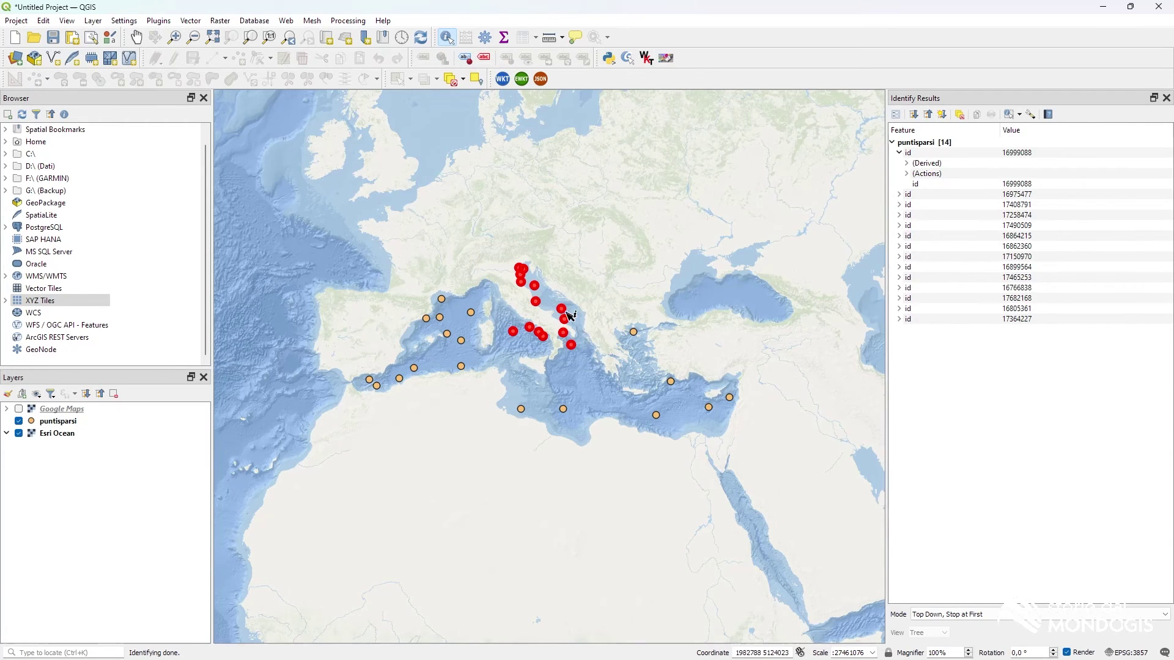
pyautogui.click(574, 312)
pyautogui.click(564, 319)
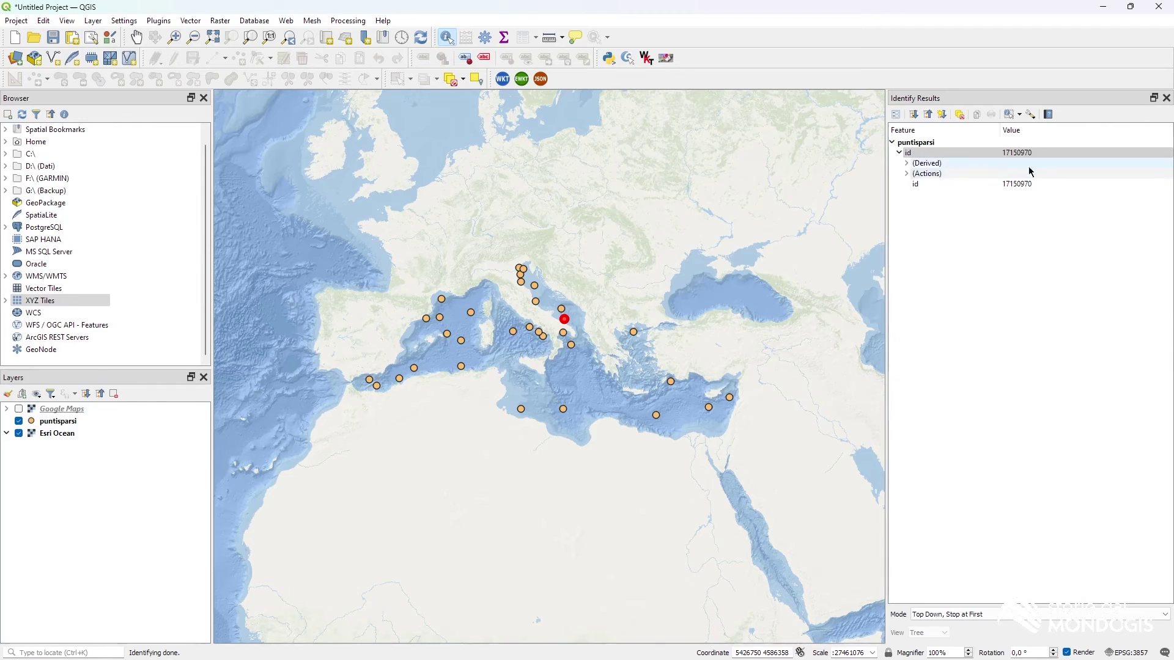
pyautogui.click(929, 187)
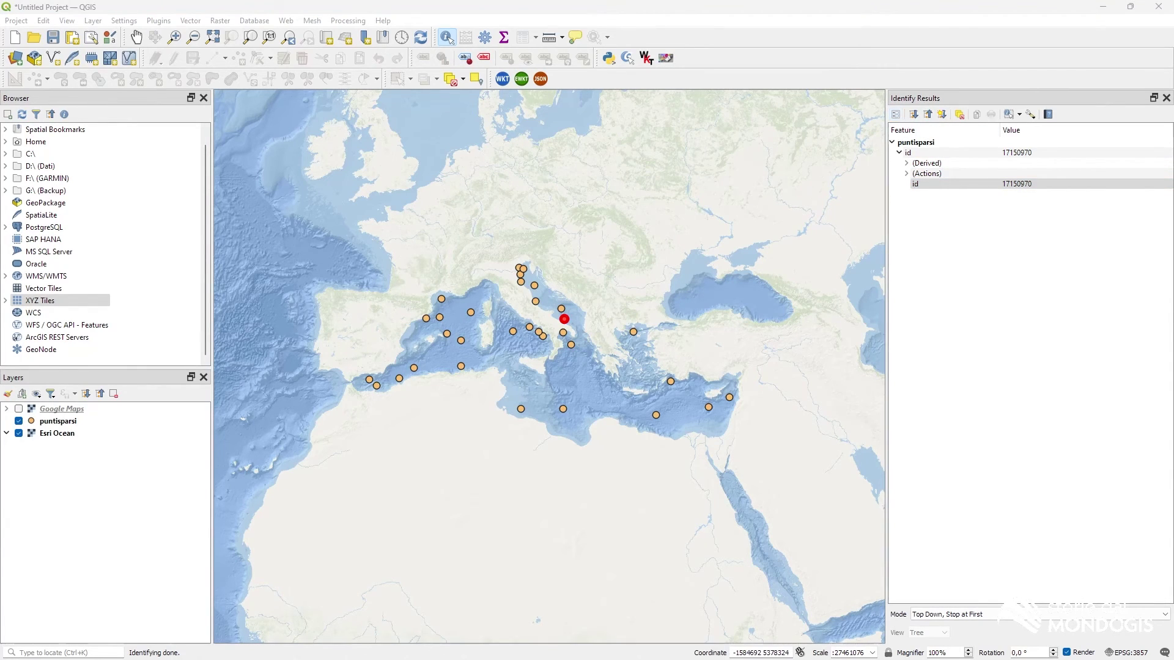
pyautogui.moveTo(158, 477); pyautogui.dragTo(566, 318)
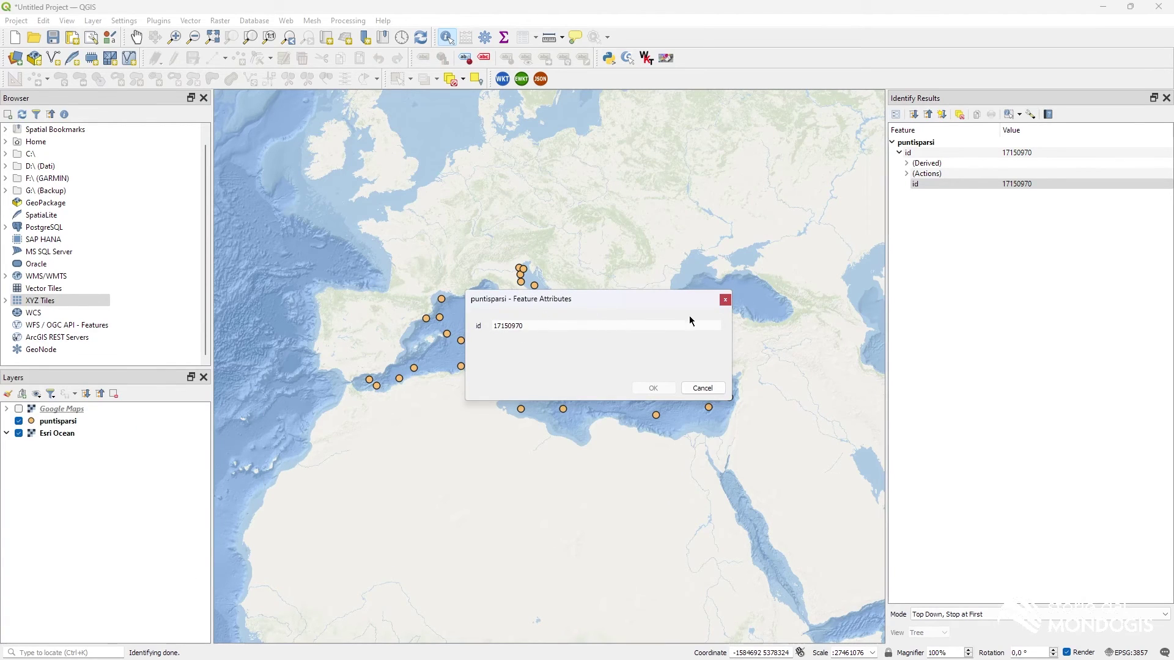
pyautogui.click(725, 301)
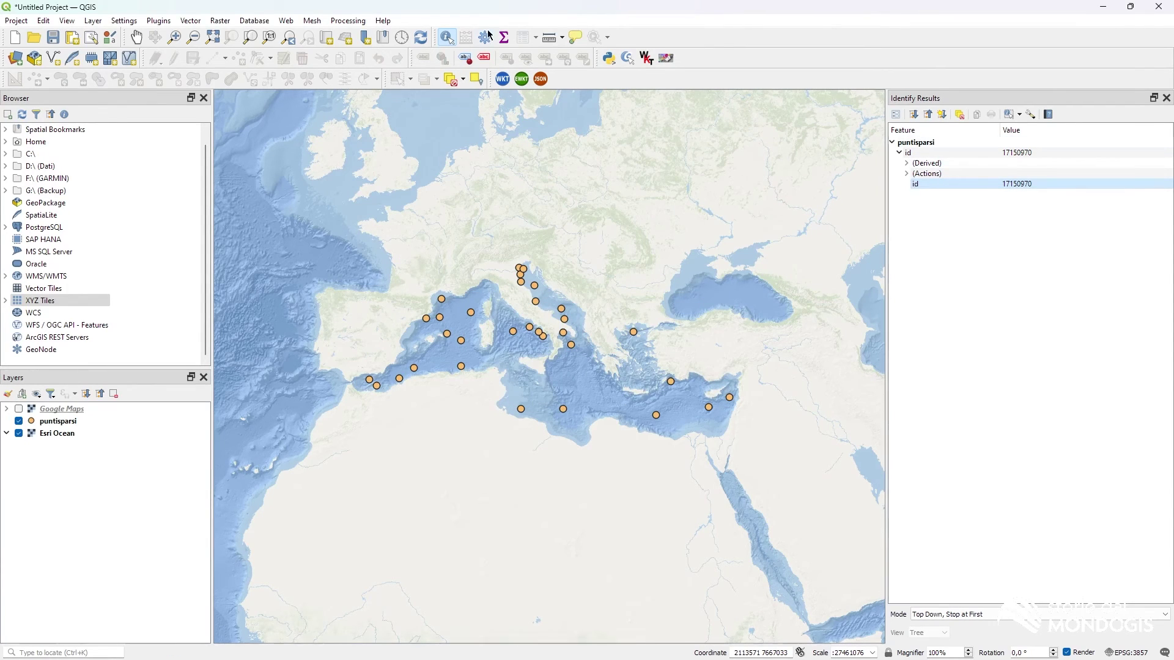
pyautogui.click(561, 37)
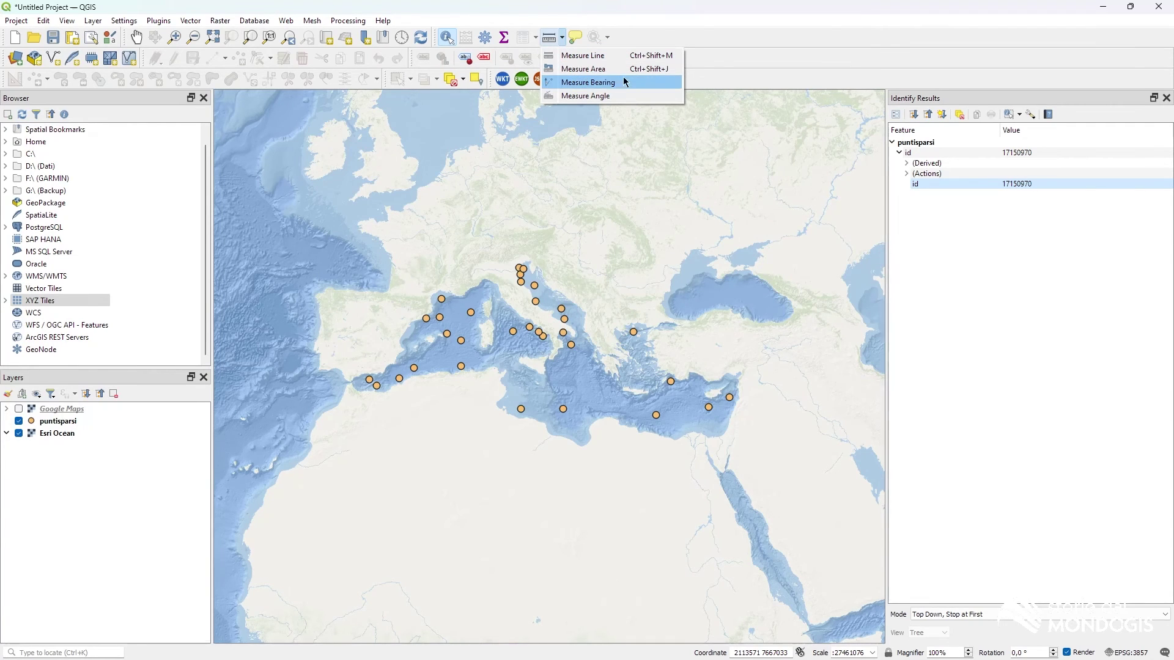
pyautogui.click(847, 63)
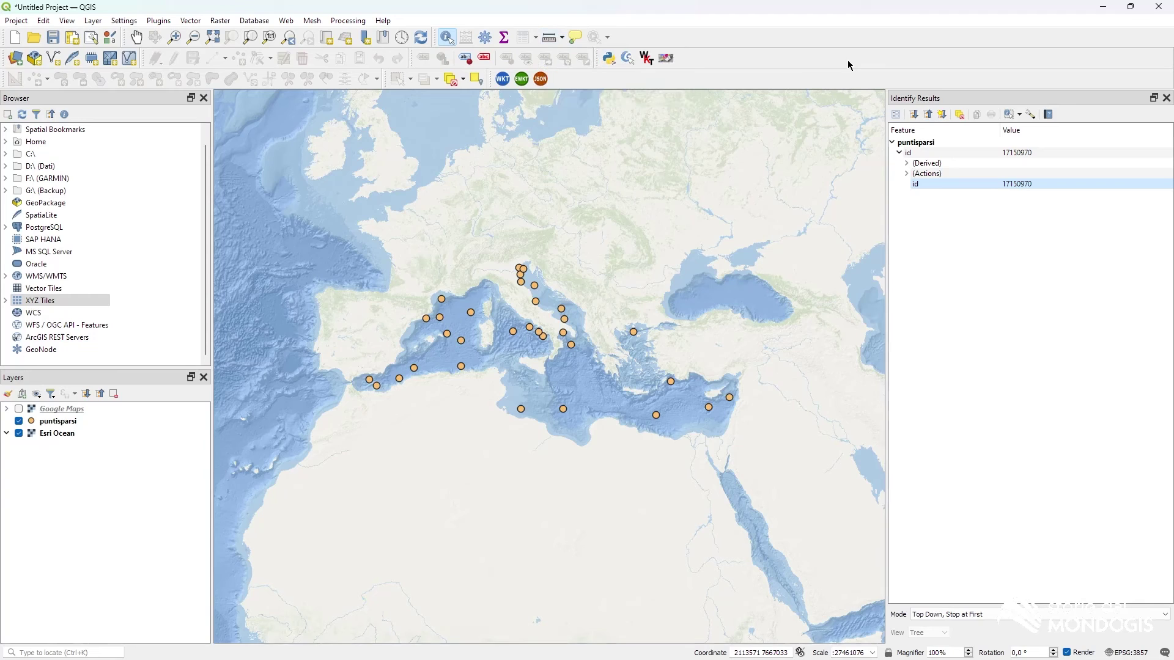